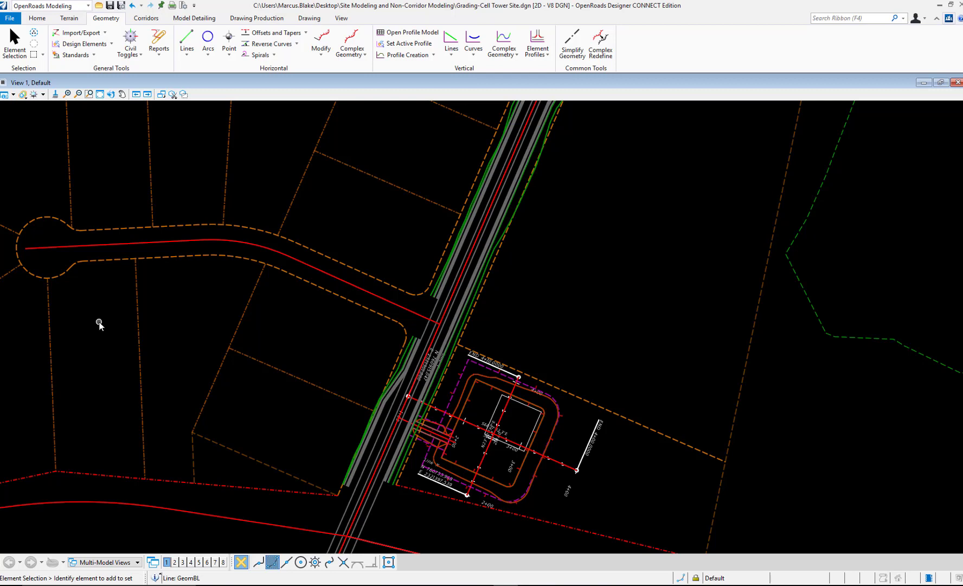
Start the Line tool and move its settings dialog beside the site drawing.
{"action": "left_click", "coordinate": [186, 41]}
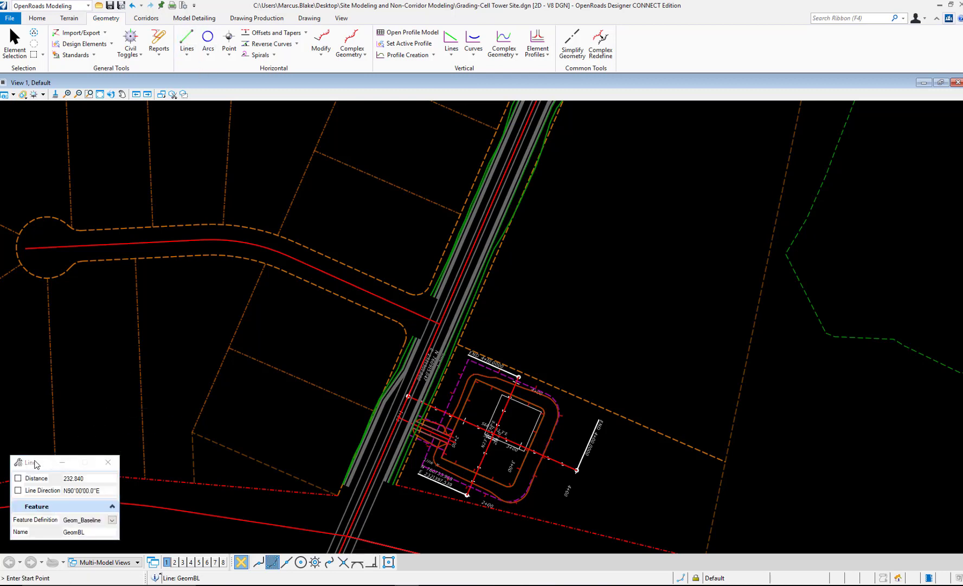
{"action": "left_click_drag", "start_coordinate": [35, 464], "coordinate": [185, 281]}
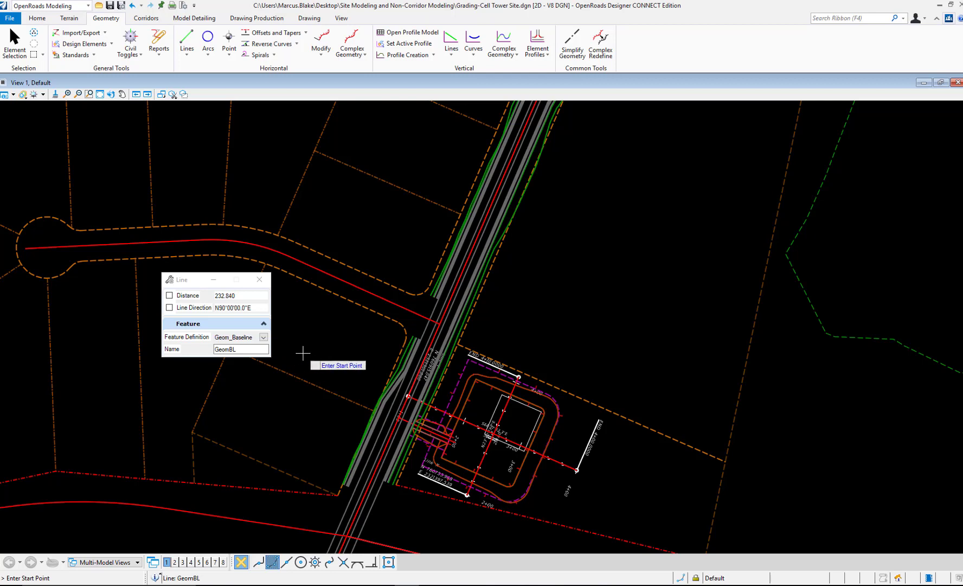
Draw a red baseline line across the road, about 471.5 long.
{"action": "left_click", "coordinate": [304, 352]}
{"action": "left_click", "coordinate": [587, 302]}
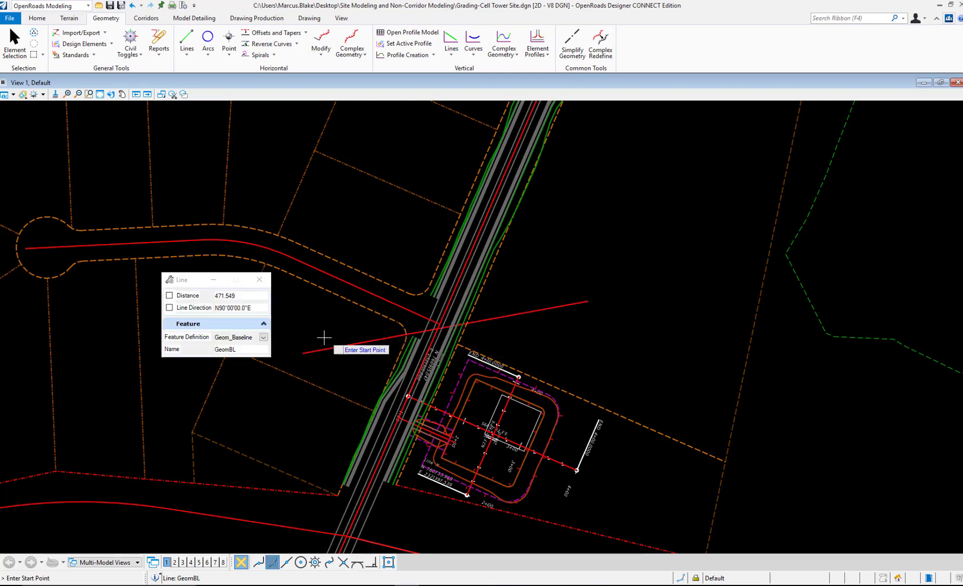
Bring up the Feature Definition list showing Geom_Baseline and the other alignment definitions.
{"action": "left_click", "coordinate": [263, 337]}
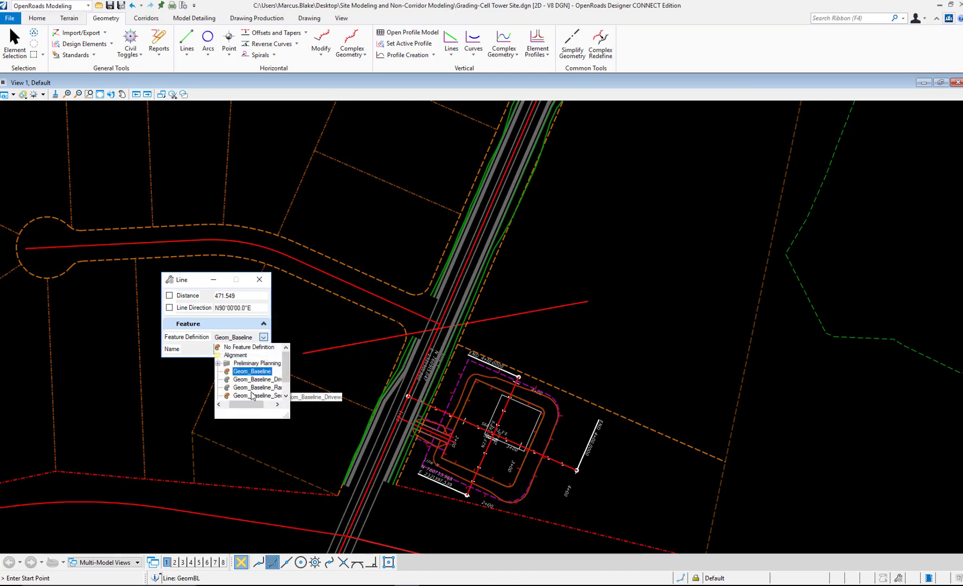
{"action": "left_click", "coordinate": [317, 388]}
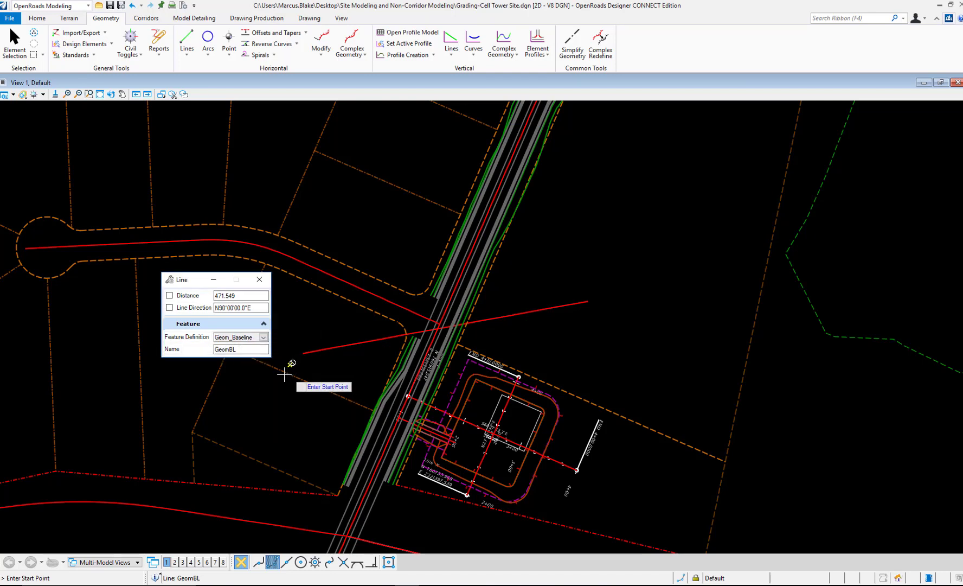
{"action": "left_click", "coordinate": [264, 338]}
{"action": "left_click_drag", "start_coordinate": [286, 374], "coordinate": [285, 388]}
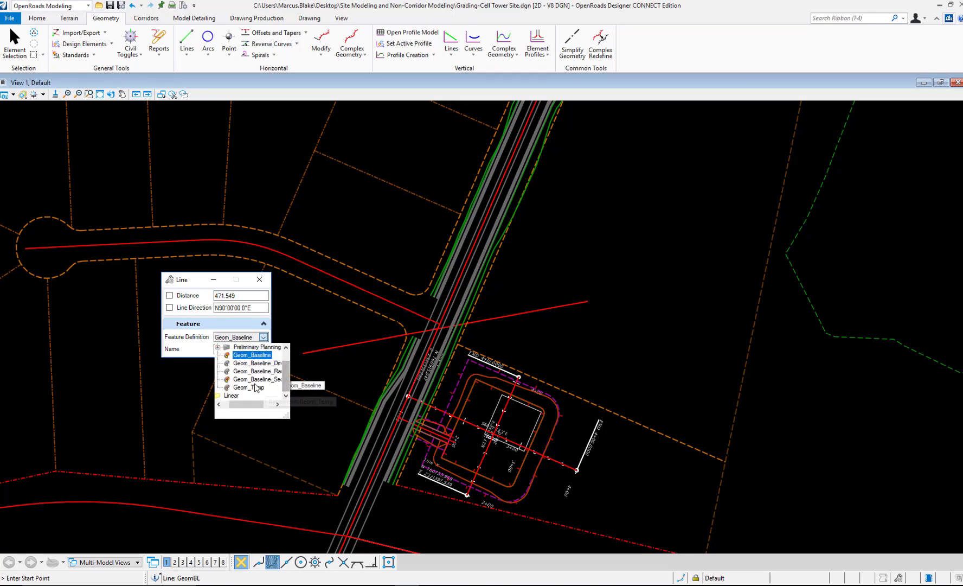
{"action": "left_click_drag", "start_coordinate": [235, 405], "coordinate": [248, 407]}
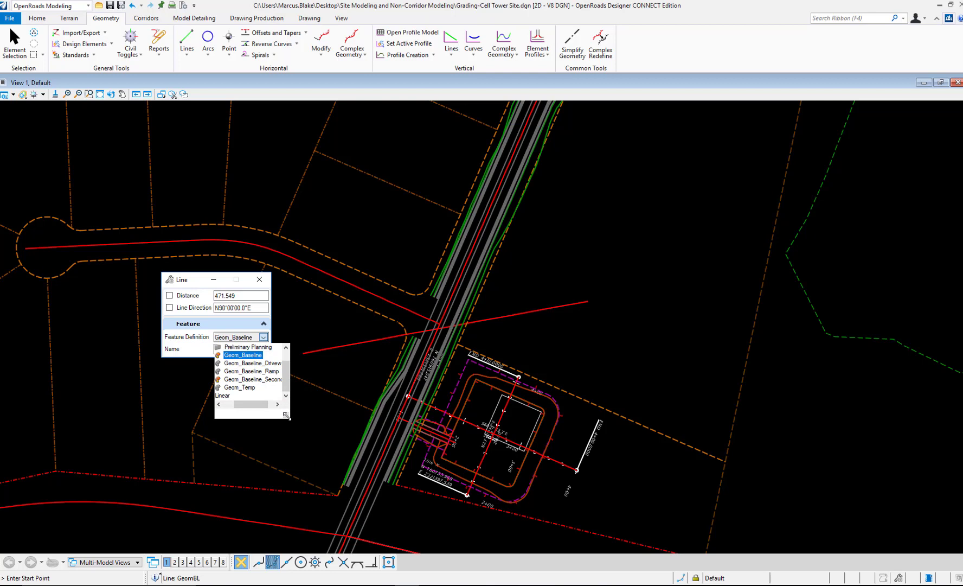
Enlarge the Feature Definition list so full names show, keeping Geom_Baseline selected.
{"action": "left_click_drag", "start_coordinate": [291, 417], "coordinate": [422, 509]}
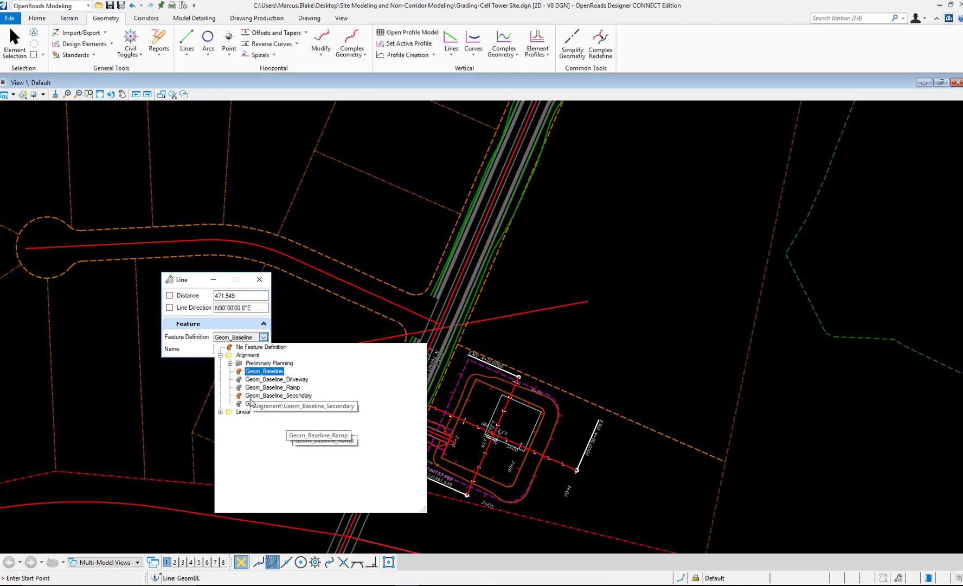
{"action": "left_click", "coordinate": [263, 371]}
Draw a second short Geom_Baseline line west of the road.
{"action": "left_click", "coordinate": [190, 386]}
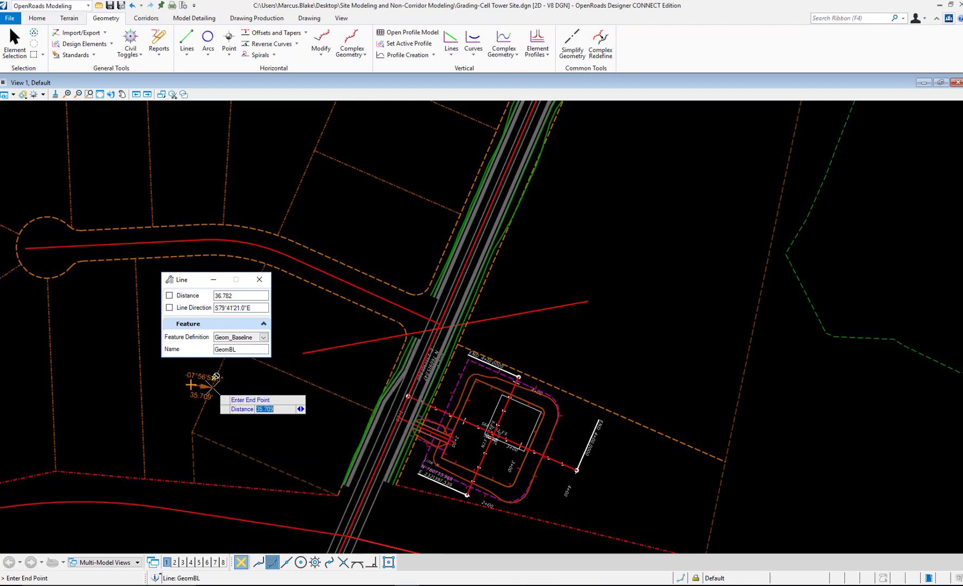
{"action": "left_click", "coordinate": [301, 424]}
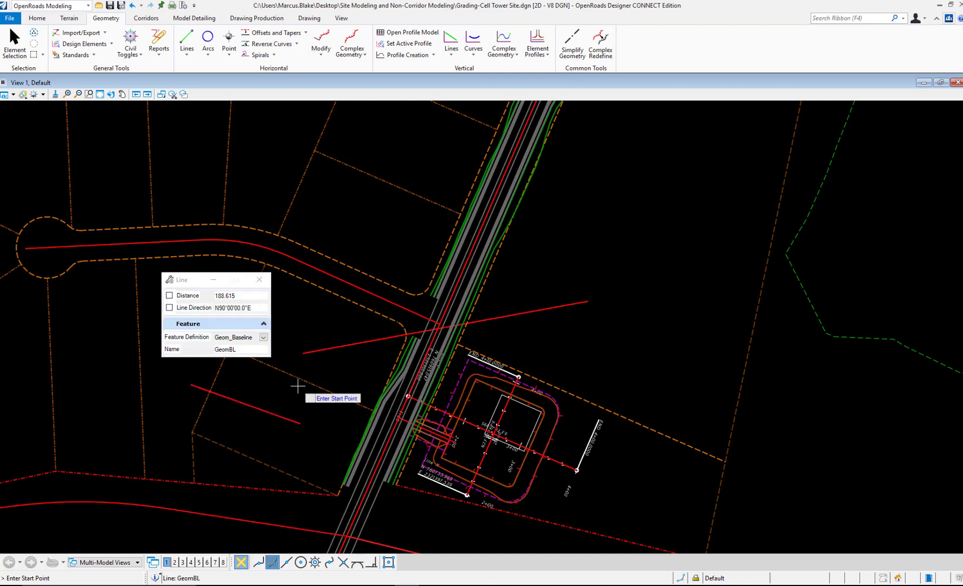
Confirm the Feature Definition list reopens at its enlarged size, showing names like Geom_Baseline_Secondary.
{"action": "left_click", "coordinate": [264, 338]}
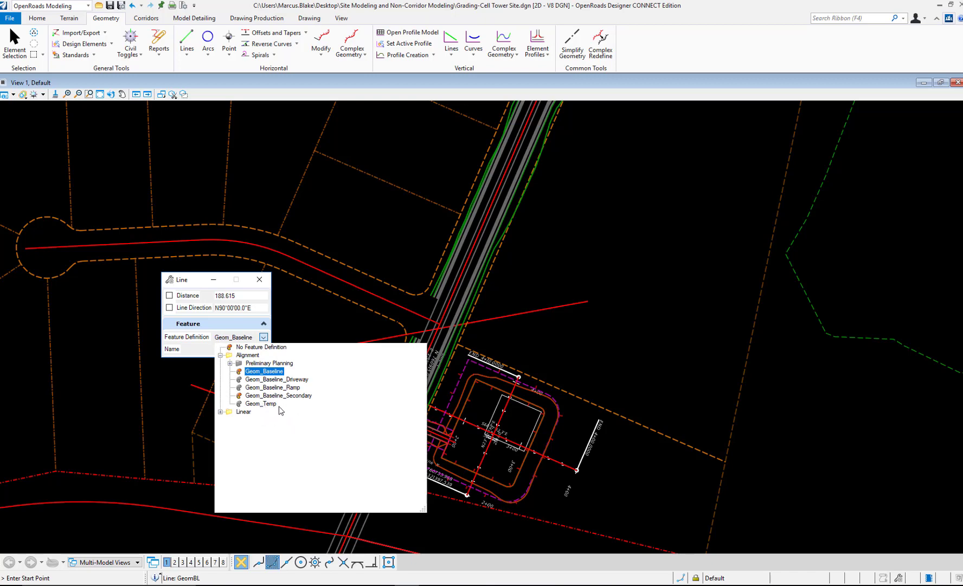
{"action": "left_click", "coordinate": [421, 506]}
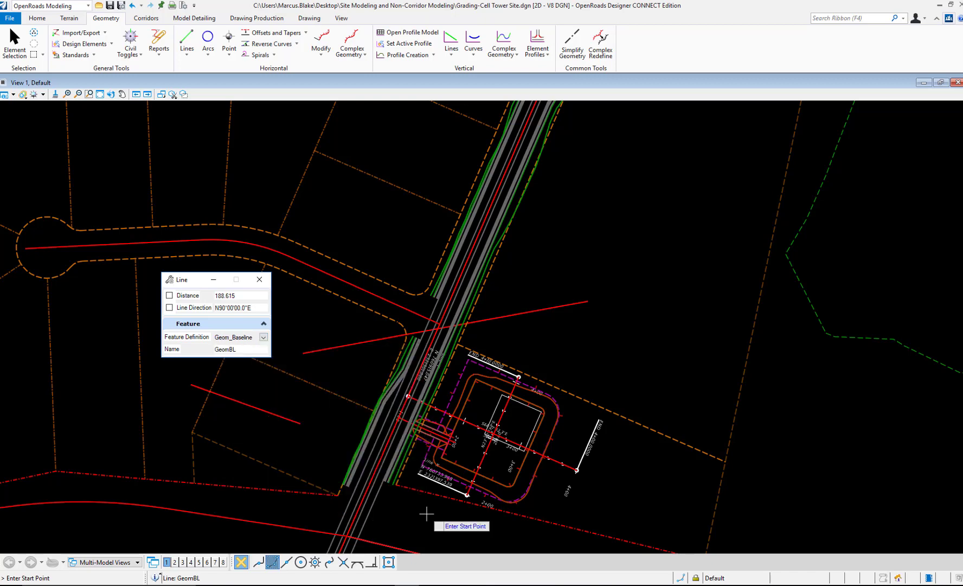
{"action": "left_click", "coordinate": [264, 337]}
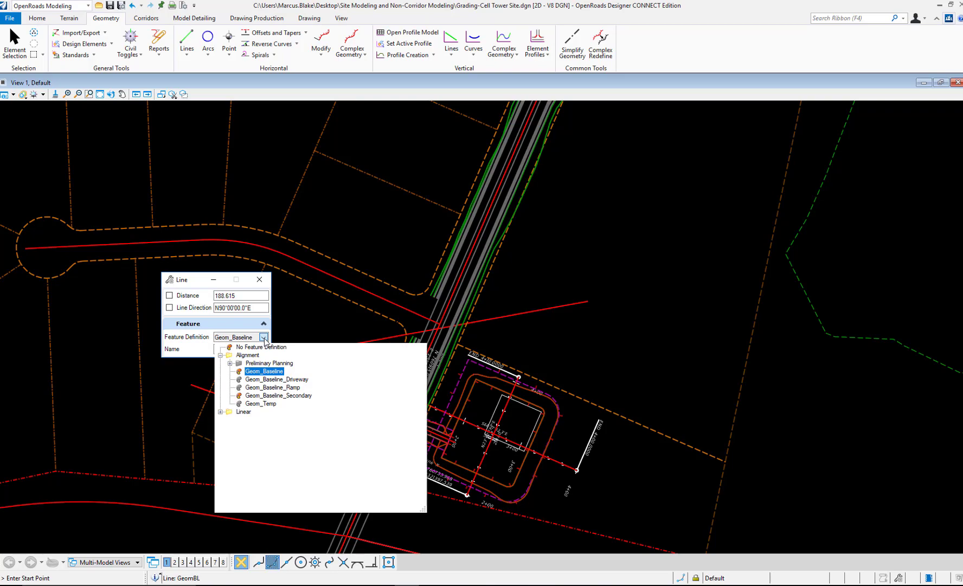